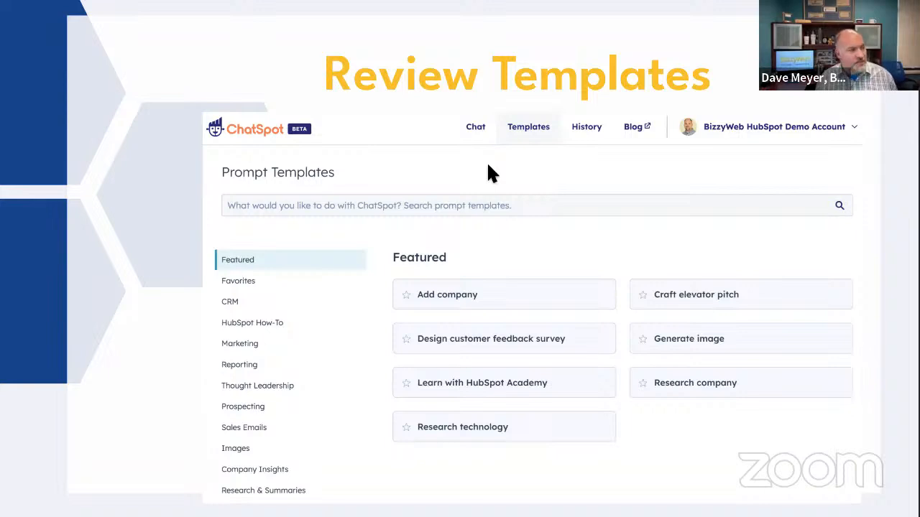
{"action": "left_click", "coordinate": [395, 180]}
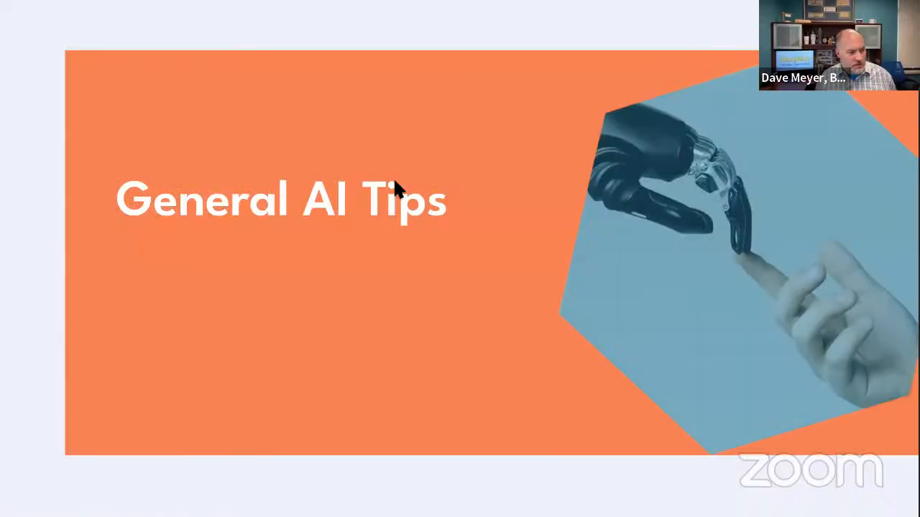
{"action": "key", "text": "Right"}
{"action": "key", "text": "Left"}
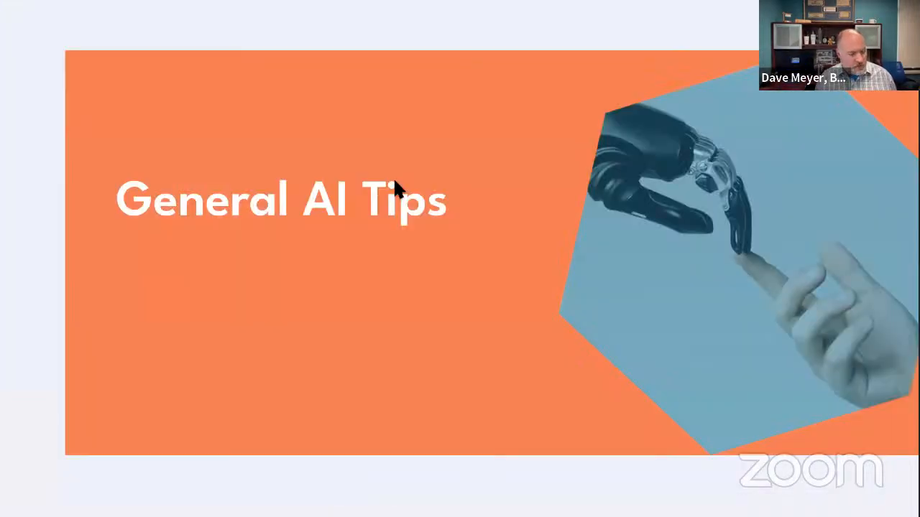
{"action": "key", "text": "Left"}
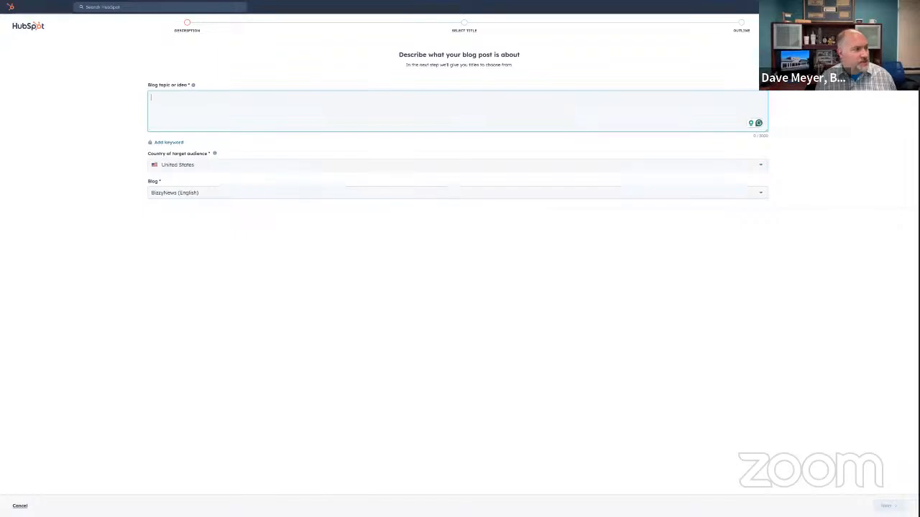
Switch through the open HubSpot browser pages to the ChatSpot welcome page.
{"action": "key", "text": "ctrl+Tab"}
{"action": "key", "text": "ctrl+Tab"}
{"action": "key", "text": "ctrl+Tab"}
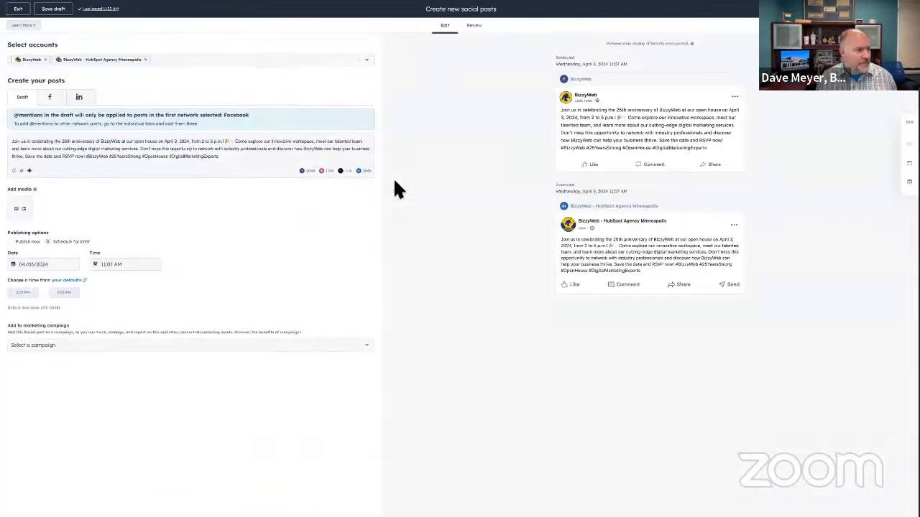
{"action": "key", "text": "ctrl+Tab"}
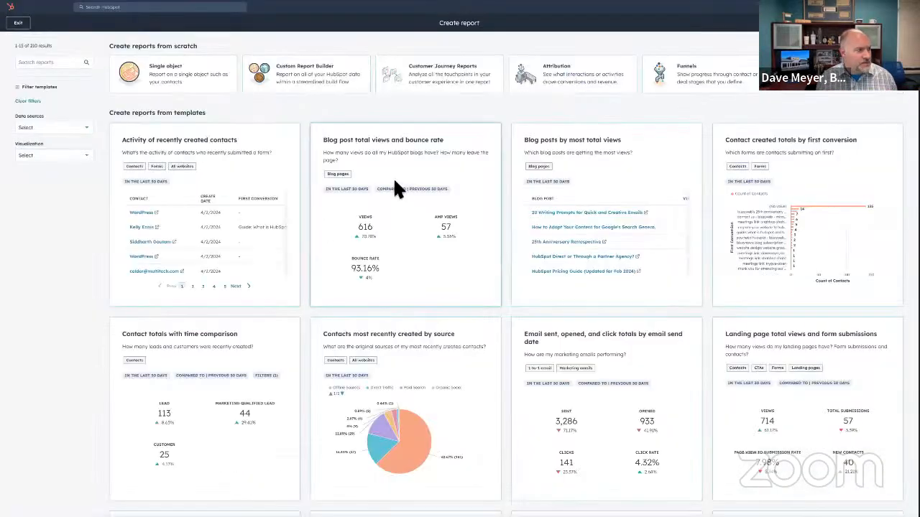
{"action": "key", "text": "ctrl+Tab"}
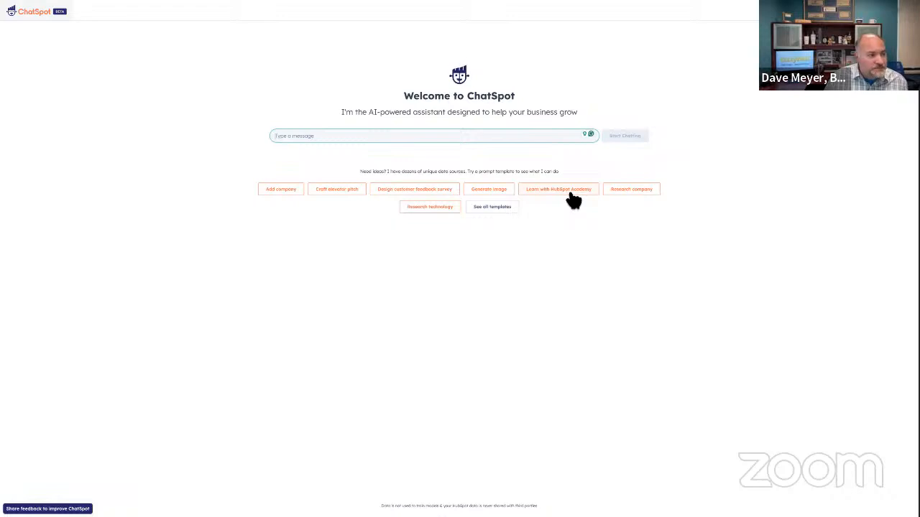
Open the Research technology prompt template and examine the thread's earlier tech stack tables for polaris.com and cfmotousa.com.
{"action": "left_click", "coordinate": [427, 209]}
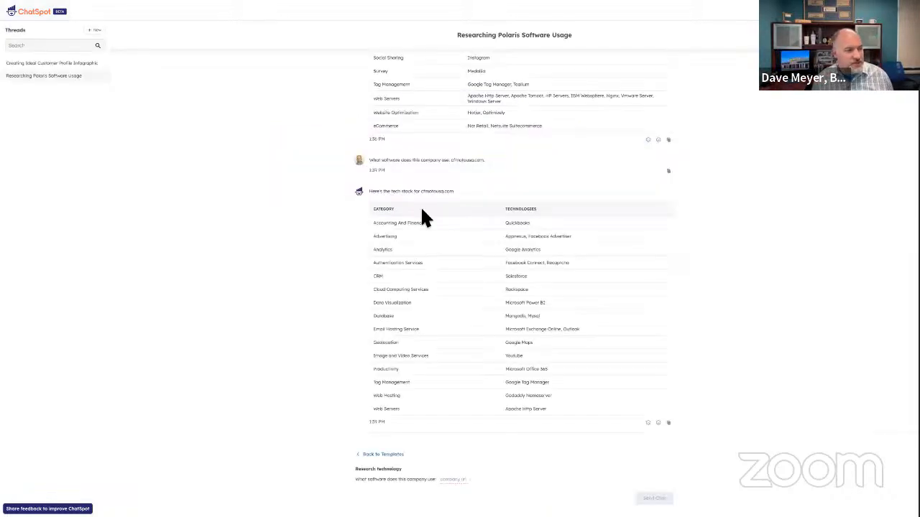
{"action": "scroll", "coordinate": [431, 202], "scroll_direction": "up", "scroll_amount": 2}
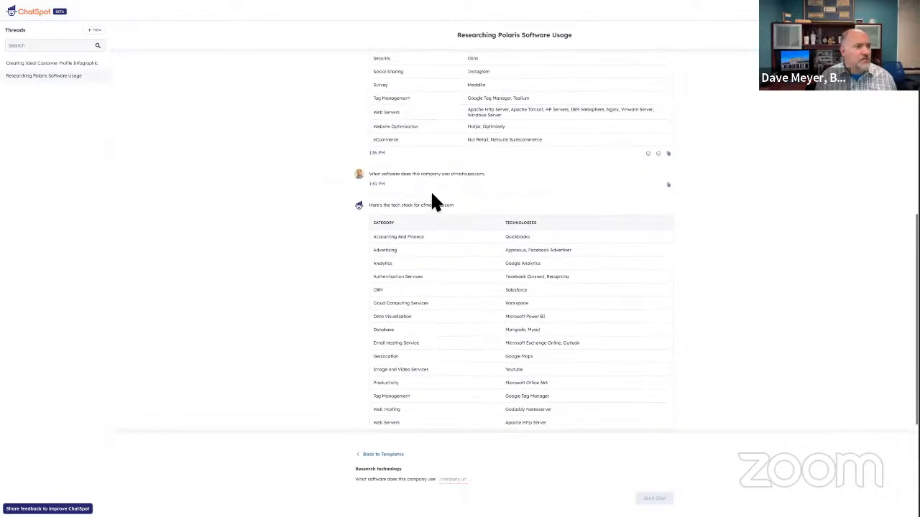
{"action": "scroll", "coordinate": [440, 176], "scroll_direction": "up", "scroll_amount": 6}
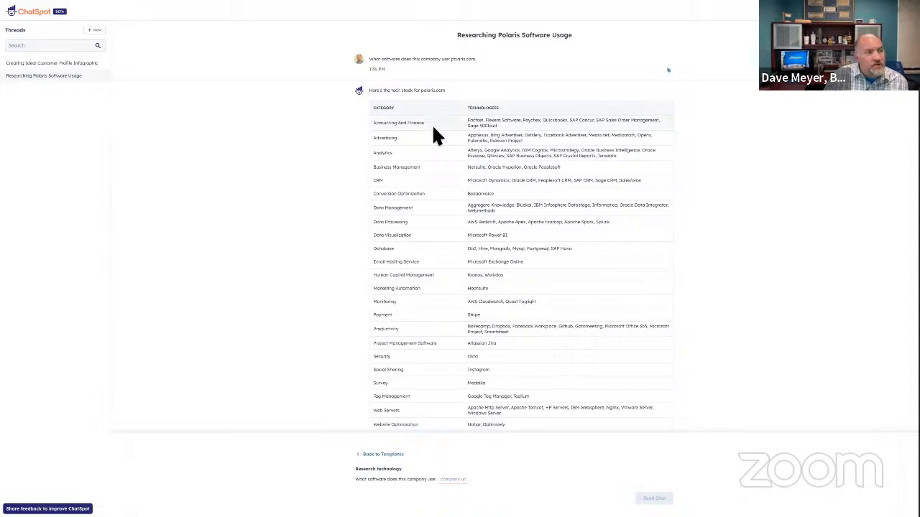
{"action": "scroll", "coordinate": [429, 125], "scroll_direction": "down", "scroll_amount": 1}
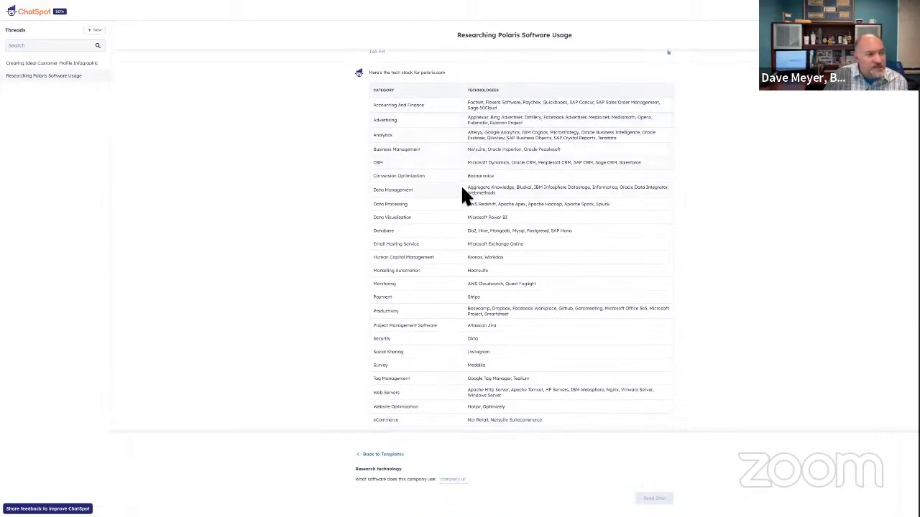
{"action": "scroll", "coordinate": [461, 184], "scroll_direction": "down", "scroll_amount": 3}
{"action": "scroll", "coordinate": [462, 193], "scroll_direction": "down", "scroll_amount": 5}
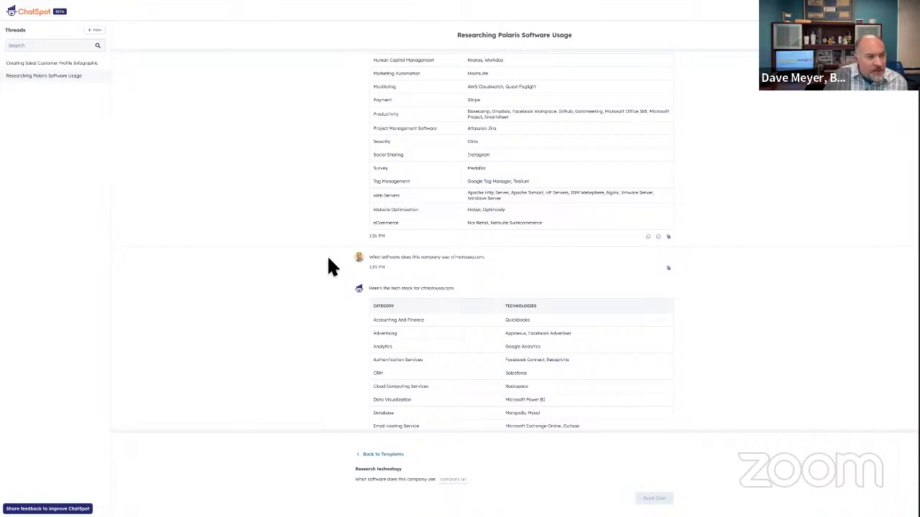
{"action": "scroll", "coordinate": [328, 262], "scroll_direction": "up", "scroll_amount": 6}
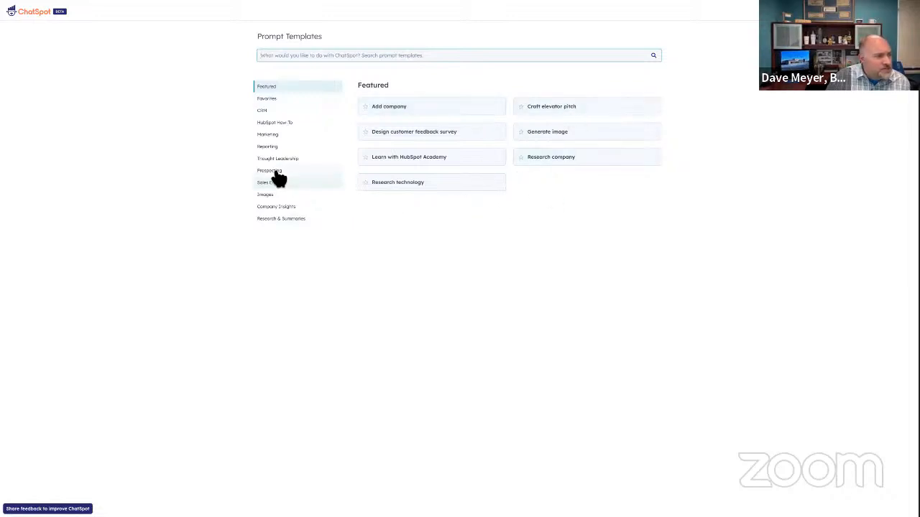
Review the prompt templates in the CRM, HubSpot How-To, Marketing, Reporting, Thought Leadership, Prospecting and Sales Emails categories.
{"action": "left_click", "coordinate": [271, 113]}
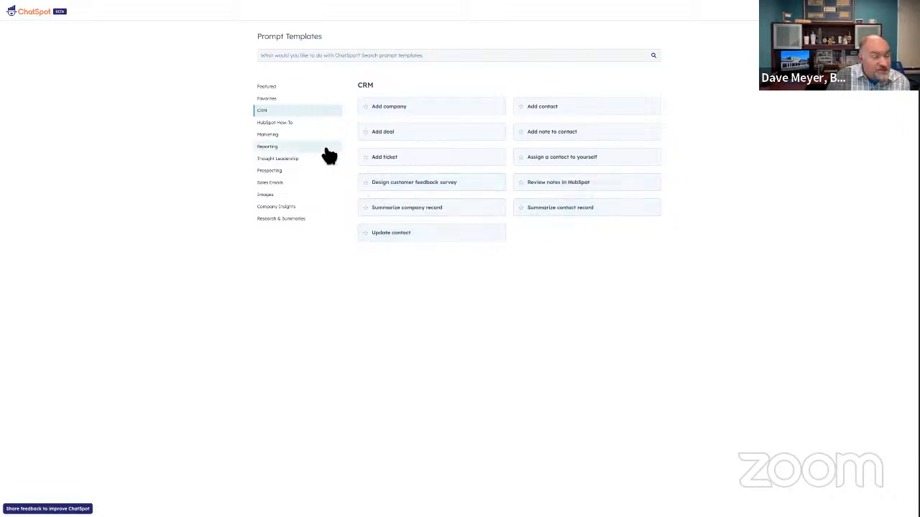
{"action": "left_click", "coordinate": [279, 126]}
{"action": "left_click", "coordinate": [273, 138]}
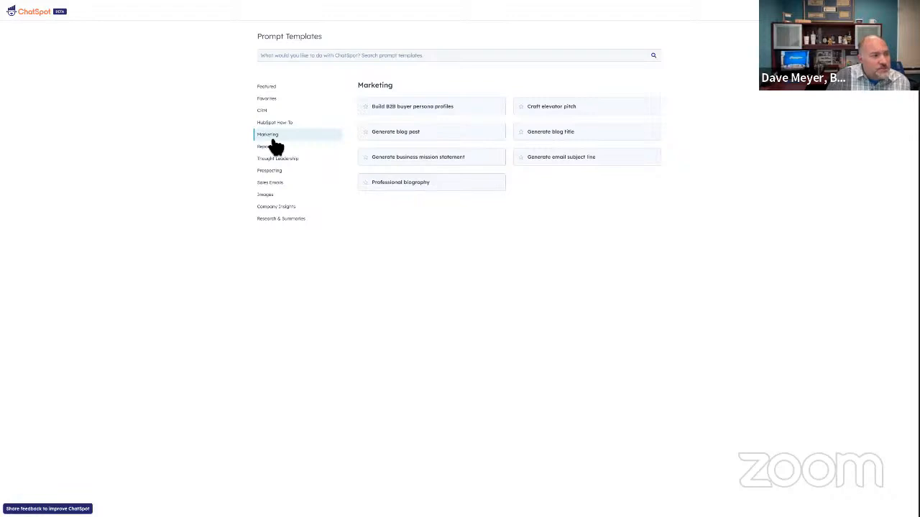
{"action": "left_click", "coordinate": [275, 148]}
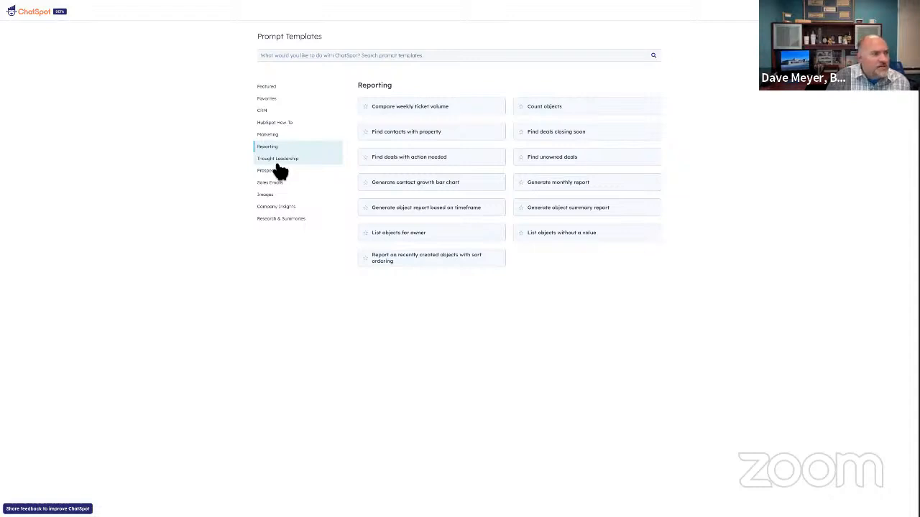
{"action": "left_click", "coordinate": [279, 162]}
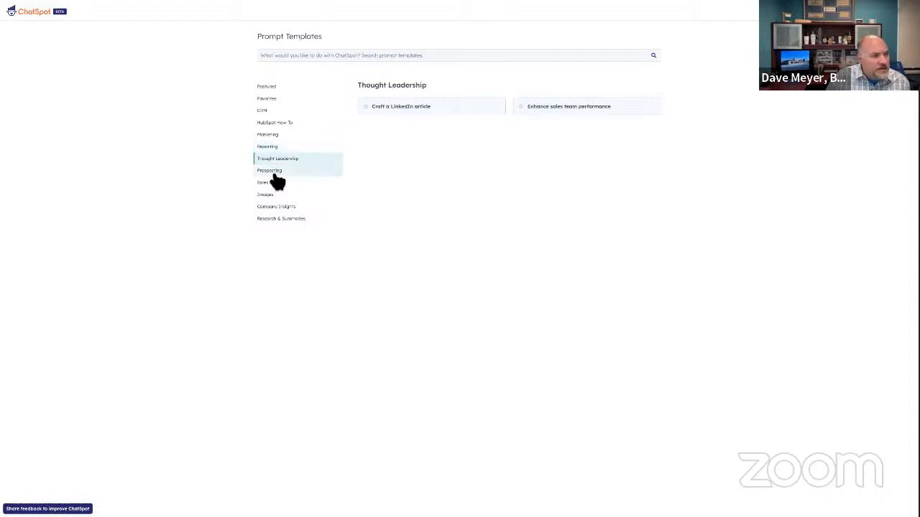
{"action": "left_click", "coordinate": [276, 175]}
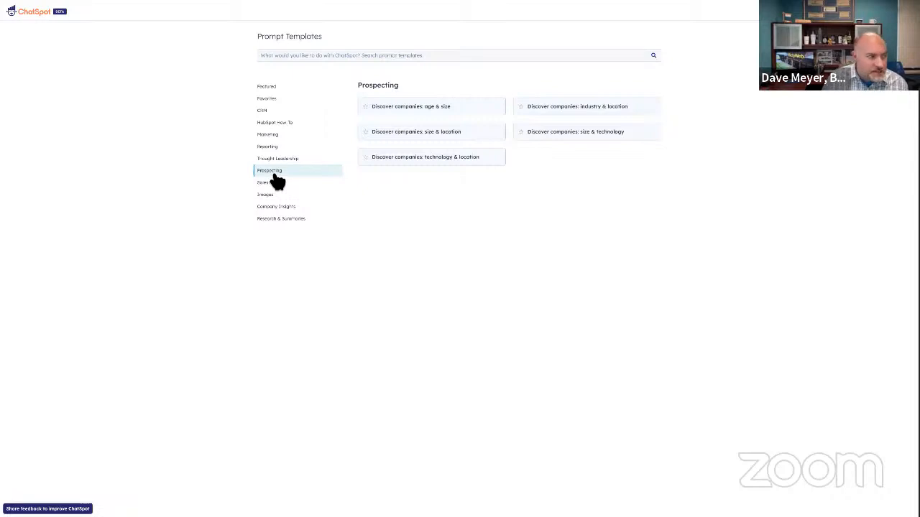
{"action": "left_click", "coordinate": [276, 184]}
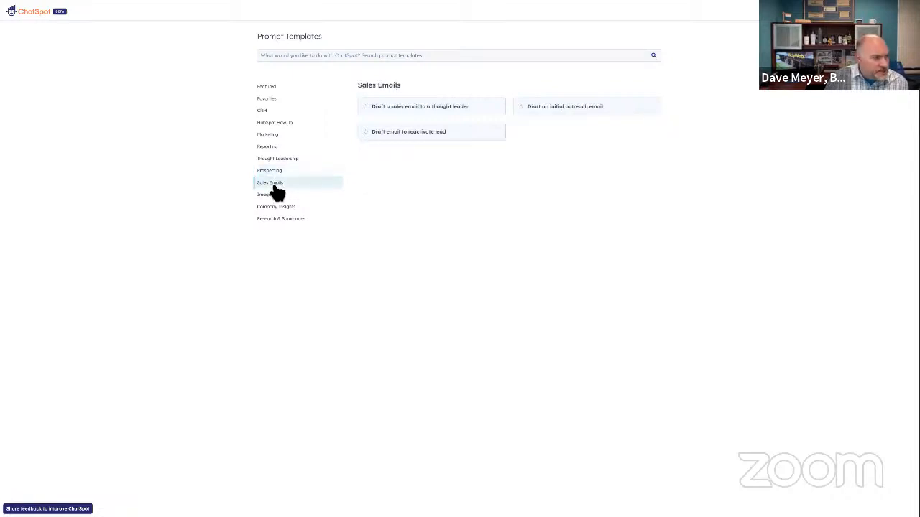
From the Images category, use the Generate sketch-style image template to create images of "a person presenting a webinar about marketing".
{"action": "left_click", "coordinate": [270, 196]}
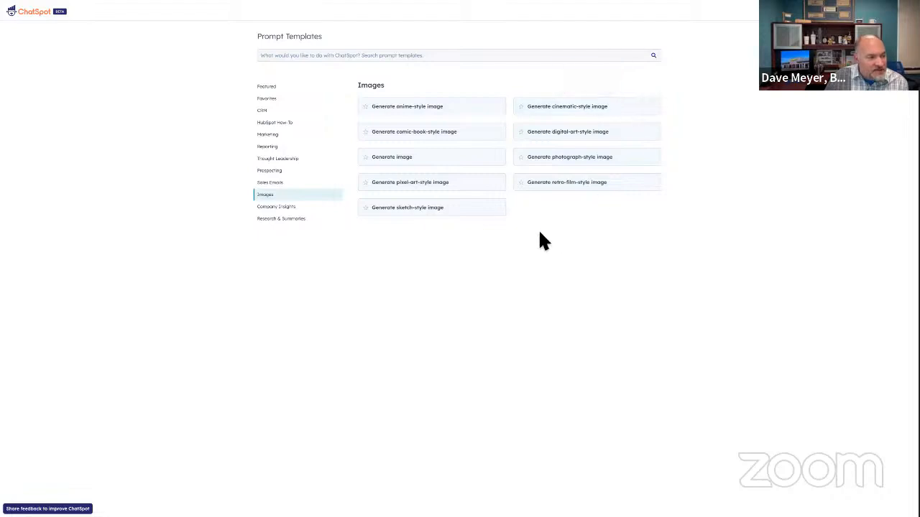
{"action": "left_click", "coordinate": [431, 213]}
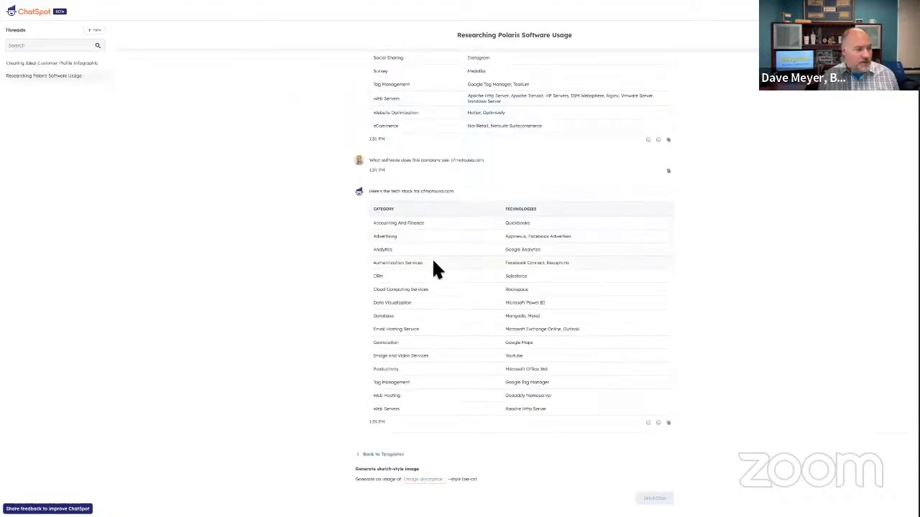
{"action": "left_click", "coordinate": [421, 480]}
{"action": "type", "text": "a person pre"}
{"action": "type", "text": "senting a webinar"}
{"action": "type", "text": "r"}
{"action": "type", "text": " with a"}
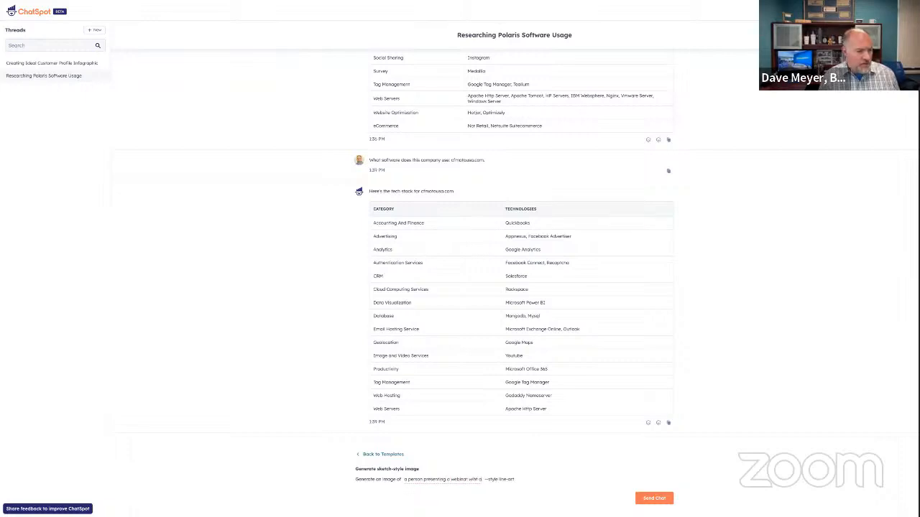
{"action": "key", "text": "BackSpace"}
{"action": "key", "text": "BackSpace"}
{"action": "key", "text": "BackSpace"}
{"action": "key", "text": "BackSpace"}
{"action": "type", "text": "about"}
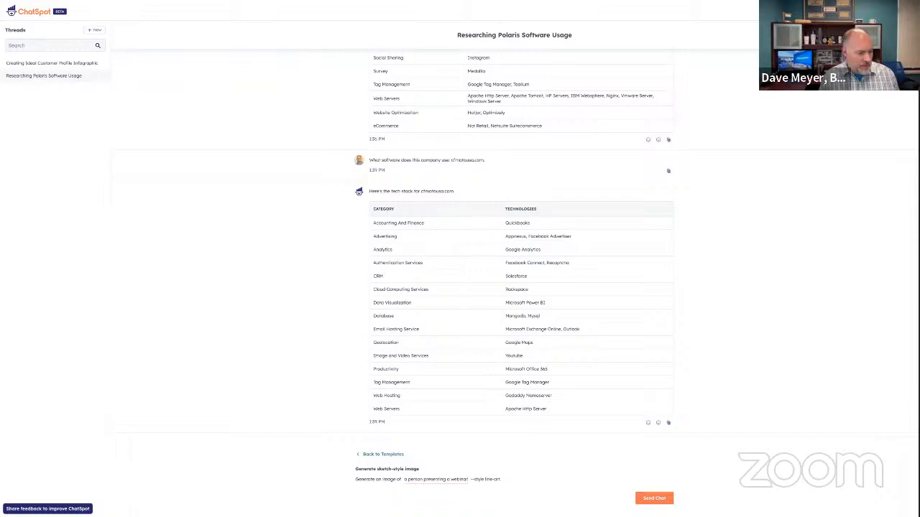
{"action": "type", "text": " marketing"}
{"action": "left_click", "coordinate": [646, 498]}
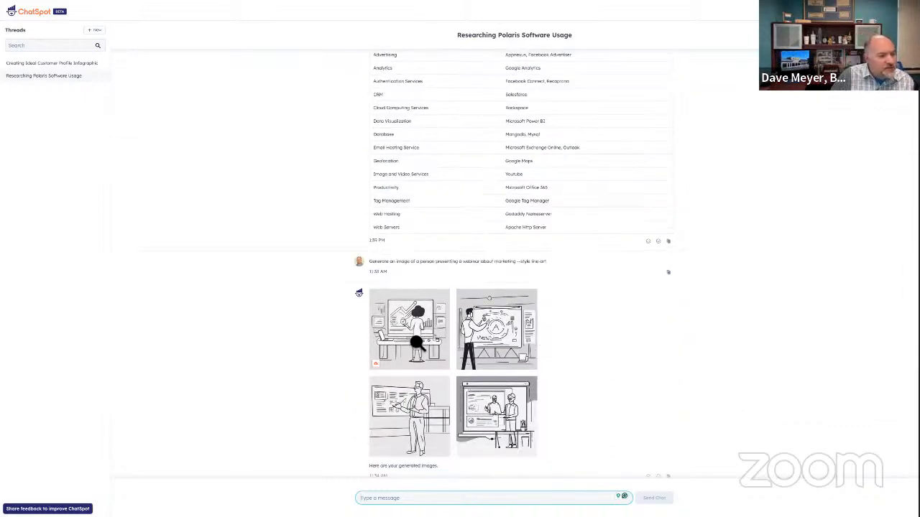
View enlarged previews of the generated whiteboard presenter and the standing man with a tie, closing each preview.
{"action": "left_click", "coordinate": [496, 338]}
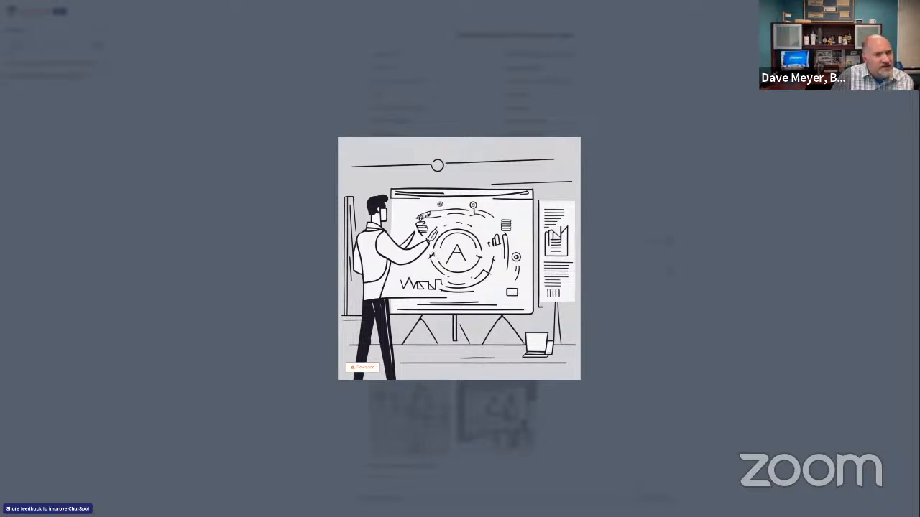
{"action": "left_click", "coordinate": [901, 18]}
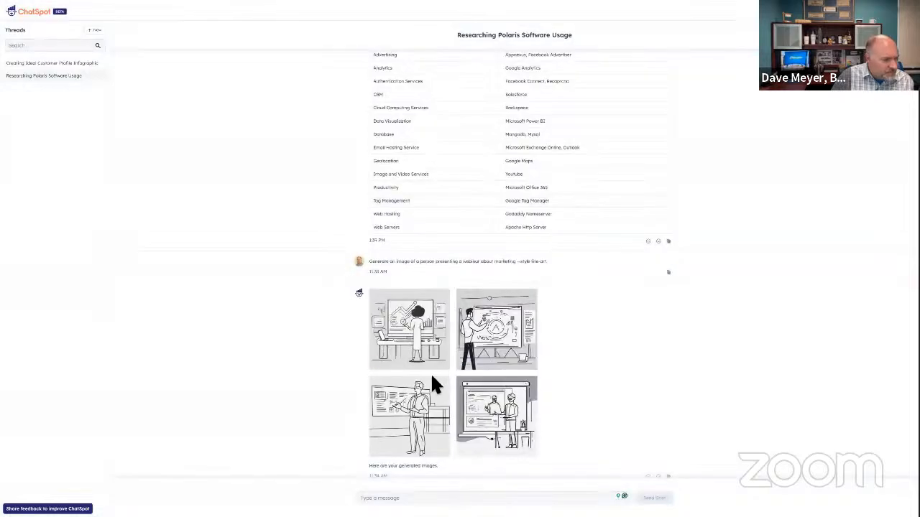
{"action": "left_click", "coordinate": [420, 406]}
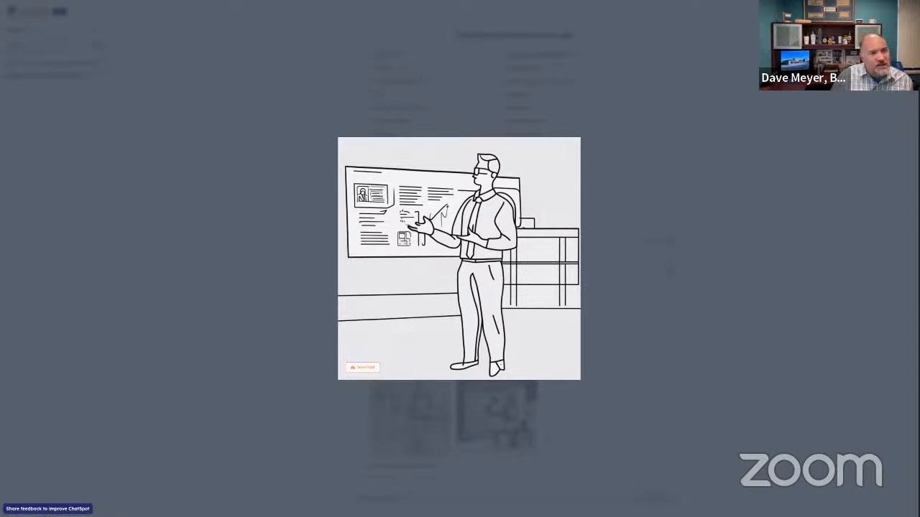
{"action": "left_click", "coordinate": [741, 218]}
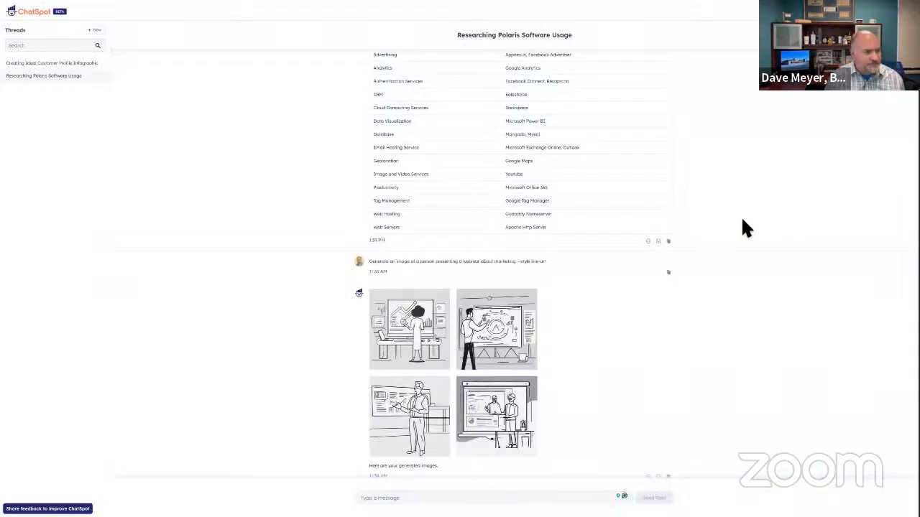
{"action": "scroll", "coordinate": [586, 251], "scroll_direction": "down", "scroll_amount": 1}
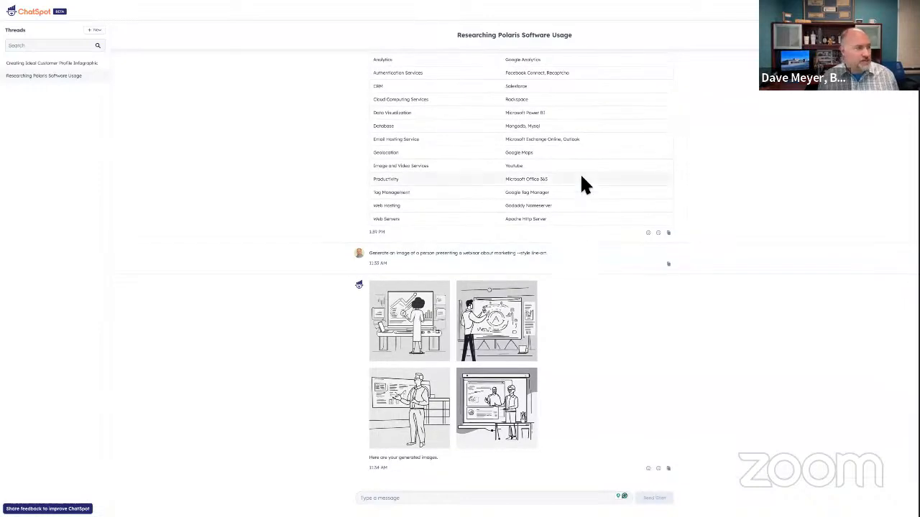
{"action": "scroll", "coordinate": [580, 185], "scroll_direction": "up", "scroll_amount": 10}
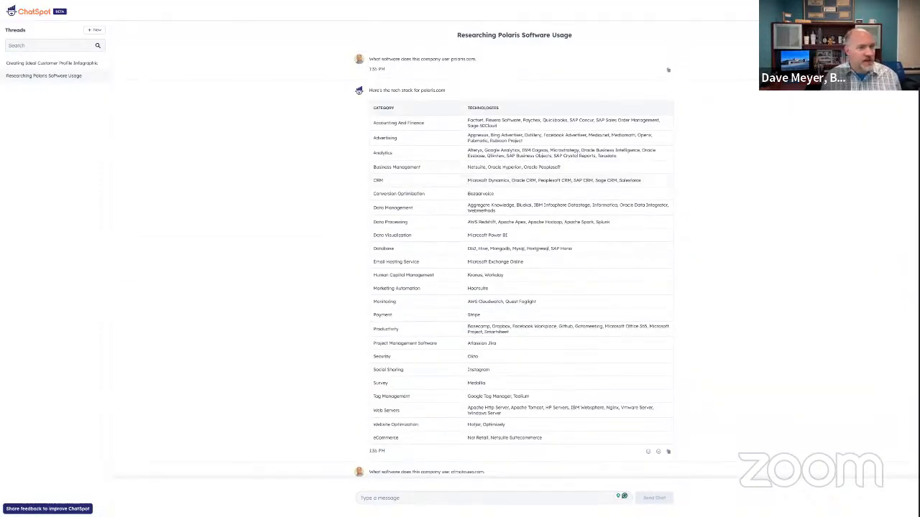
Return to the prompt templates and review the Company Insights and Research & Summaries categories.
{"action": "left_click", "coordinate": [785, 56]}
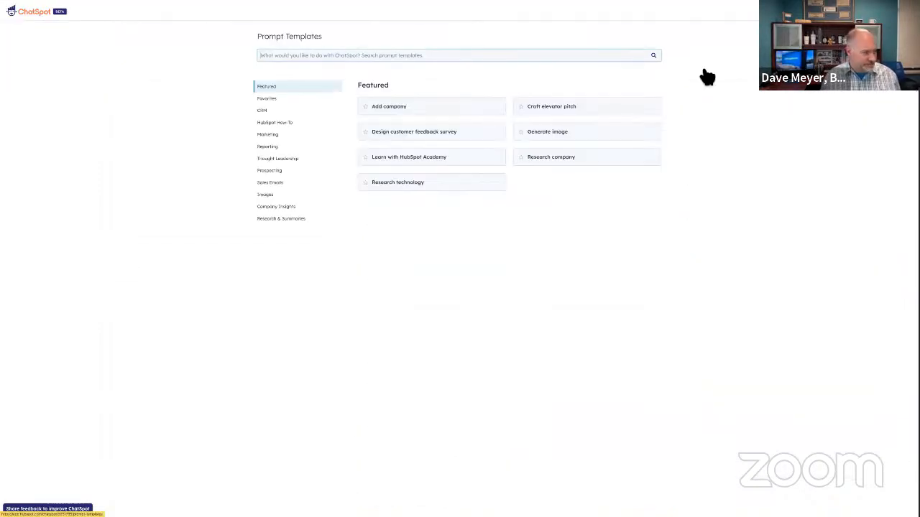
{"action": "left_click", "coordinate": [275, 208]}
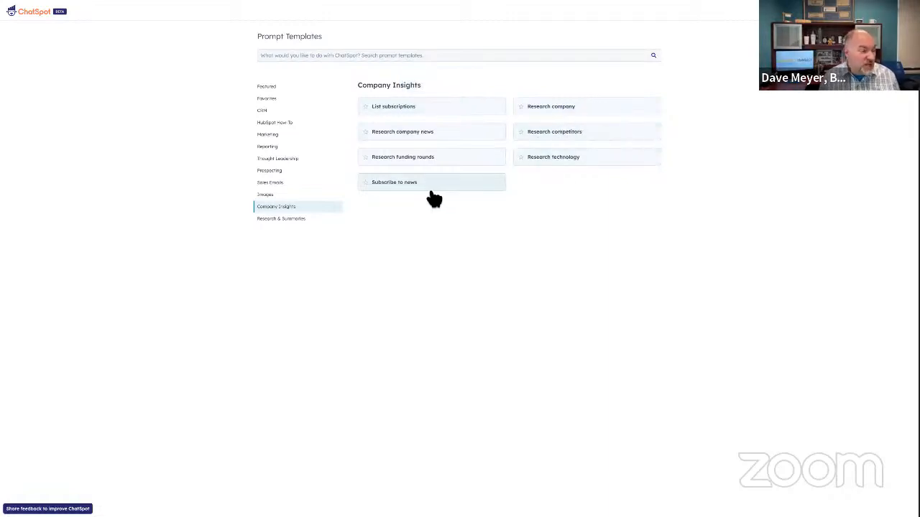
{"action": "left_click", "coordinate": [284, 221]}
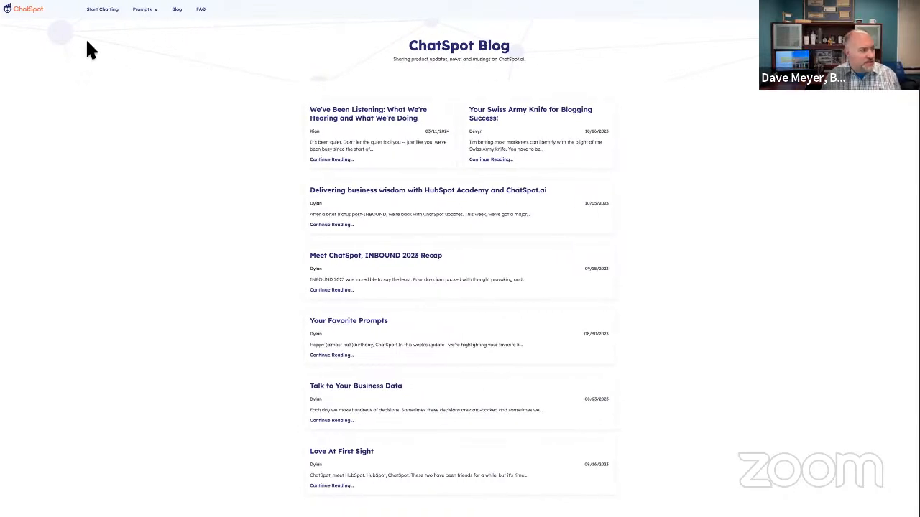
Leave the ChatSpot blog for the chat and switch back to the General AI Tips slide.
{"action": "left_click", "coordinate": [103, 10]}
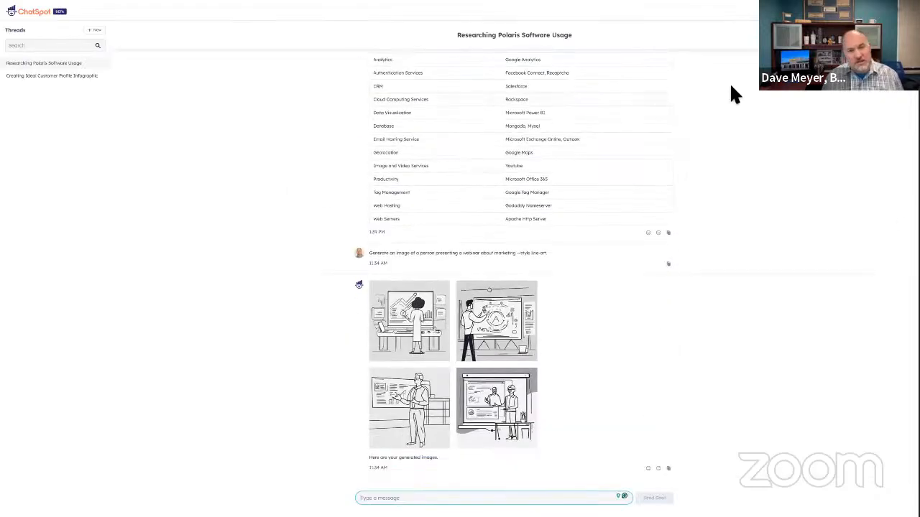
{"action": "key", "text": "ctrl+Tab"}
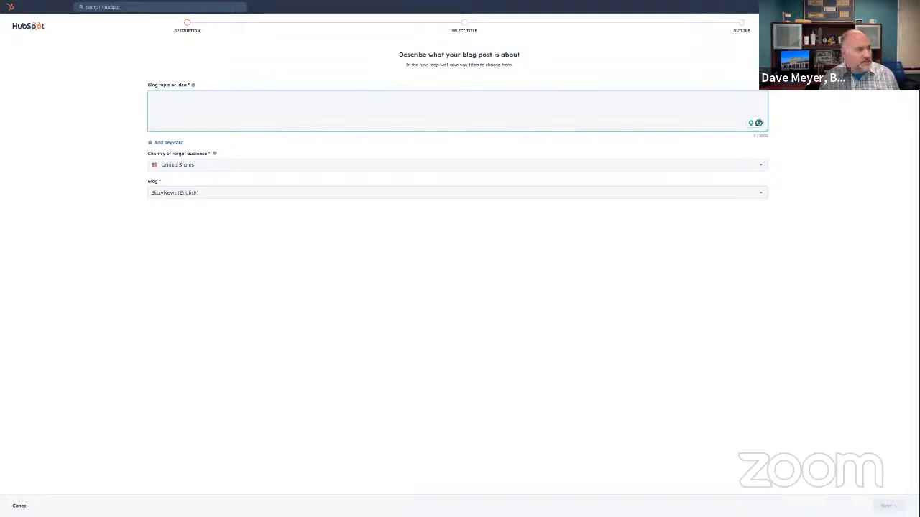
{"action": "key", "text": "Right"}
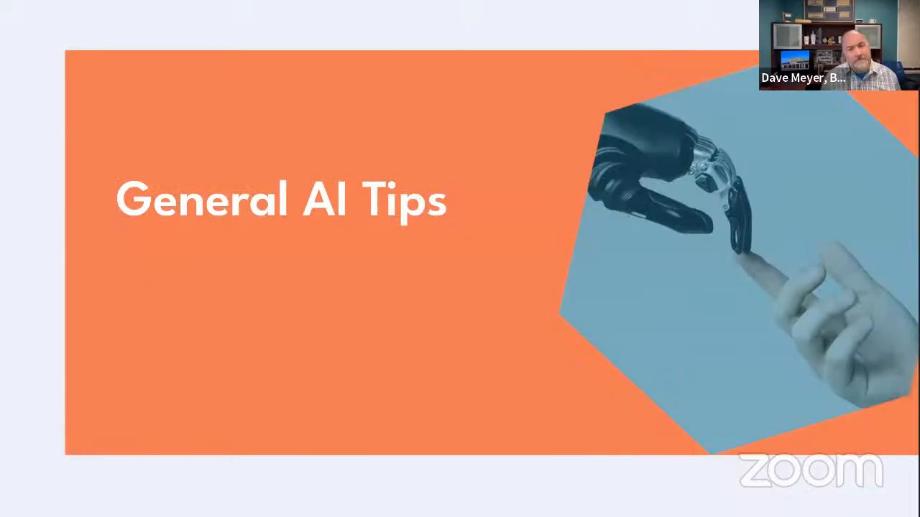